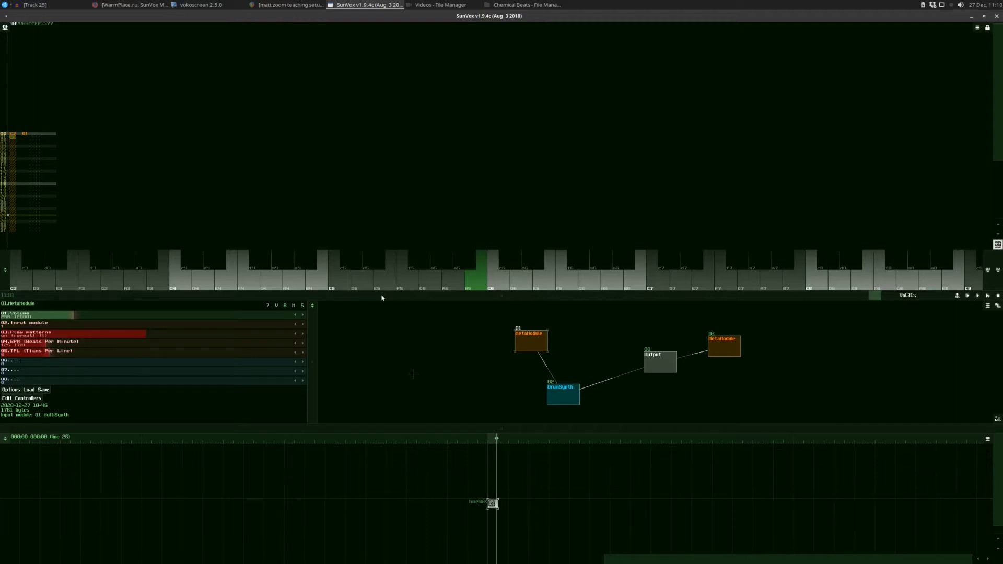
Enlarge the module graph area and line up MetaModule 01, DrumSynth and Output left to right.
drag(400, 299, 385, 284)
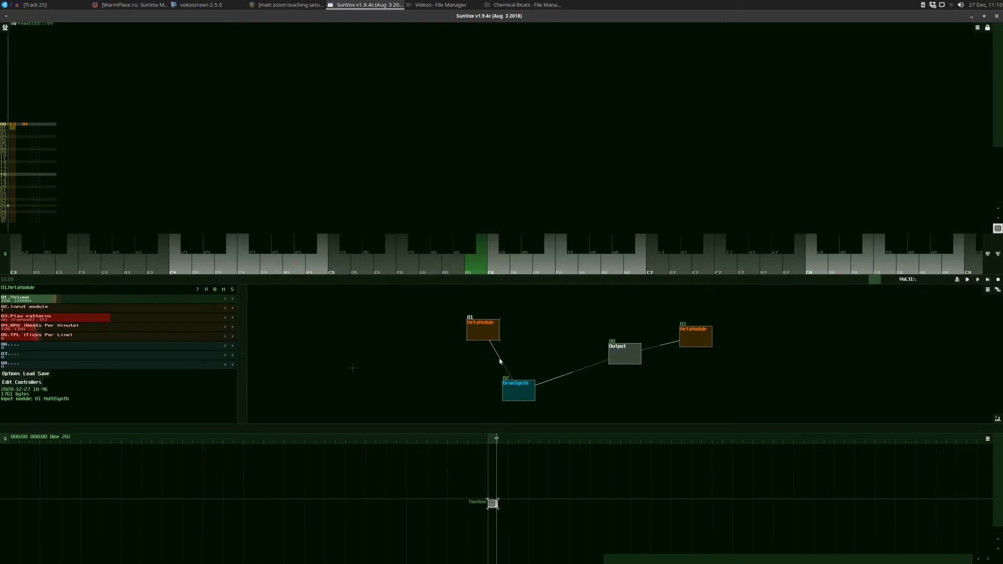
drag(484, 337, 436, 390)
drag(620, 359, 595, 373)
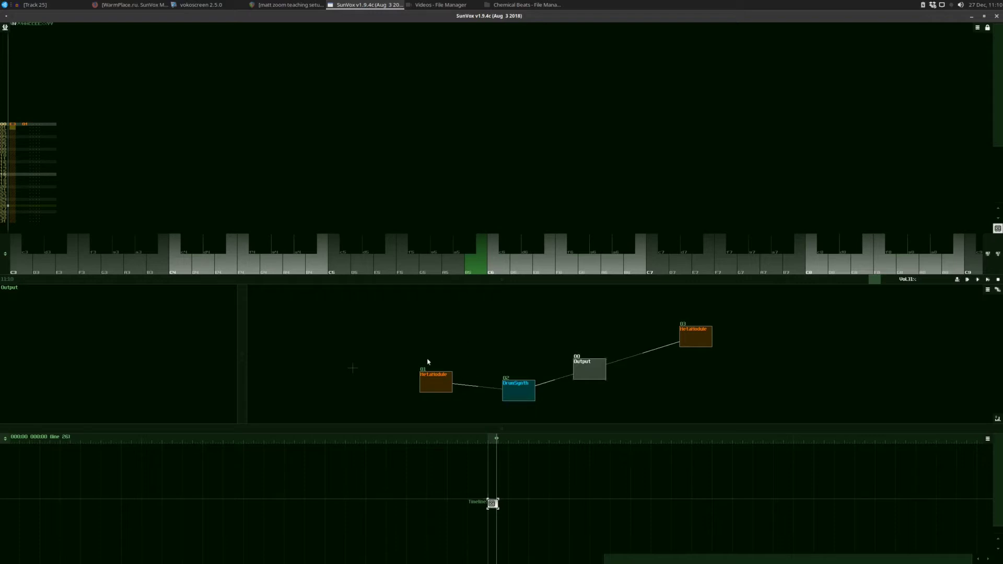
drag(352, 283, 353, 263)
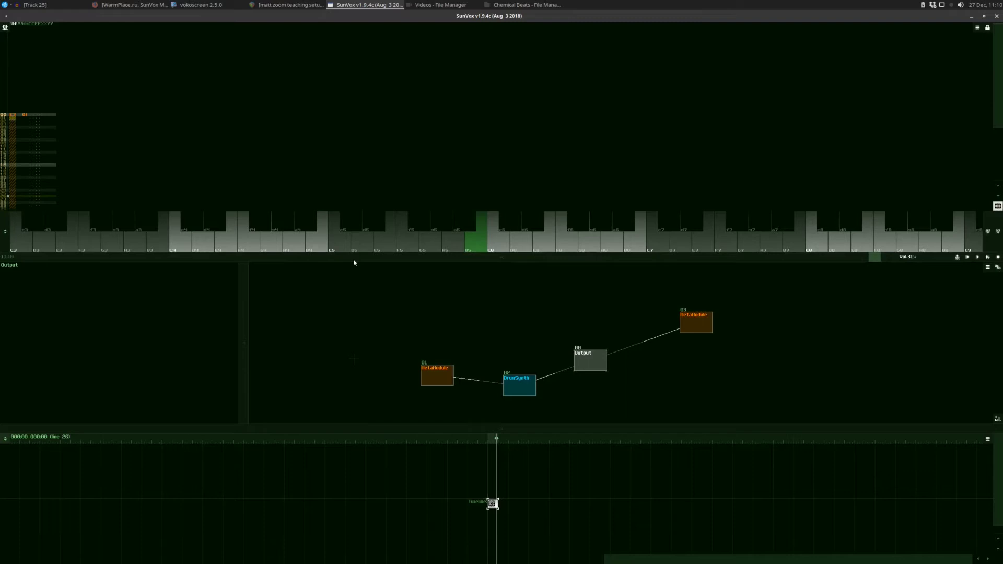
drag(597, 372, 596, 377)
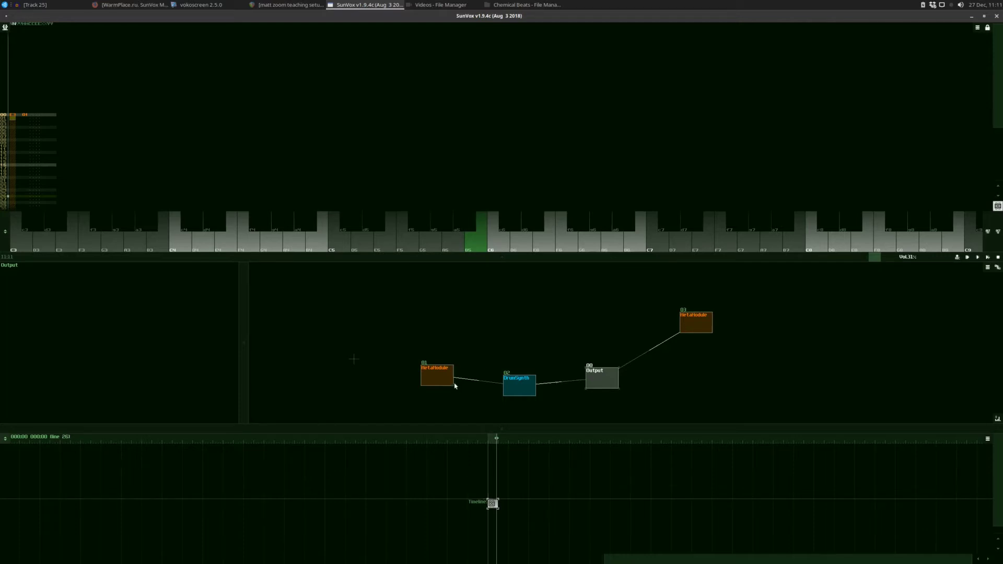
Move MetaModule 01 up-right, raise DrumSynth, and shift MetaModule 03 up-left with it selected.
mouse_move(703, 336)
mouse_down()
mouse_move(584, 343)
mouse_move(642, 322)
mouse_move(703, 351)
mouse_up()
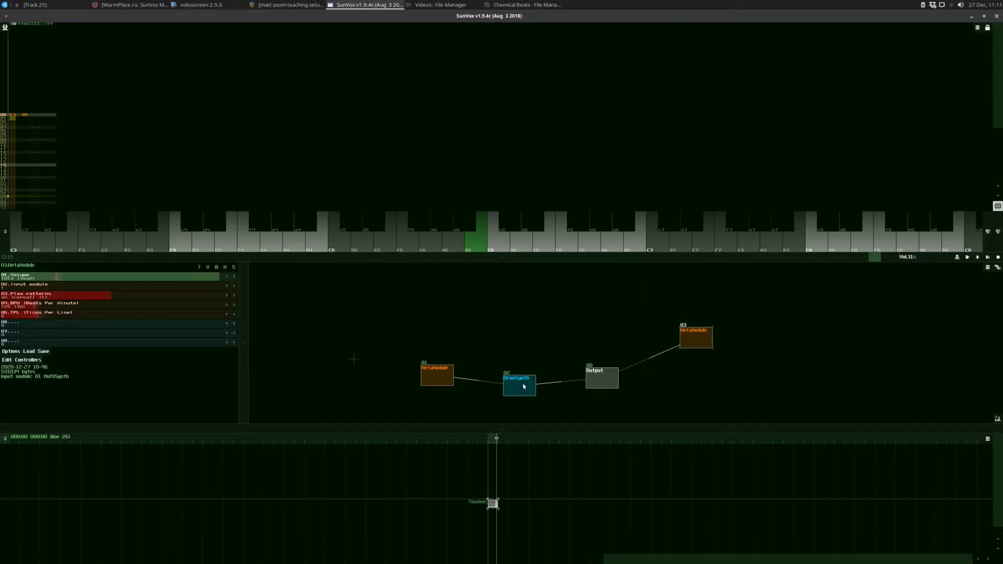
drag(441, 376, 465, 354)
drag(525, 385, 535, 371)
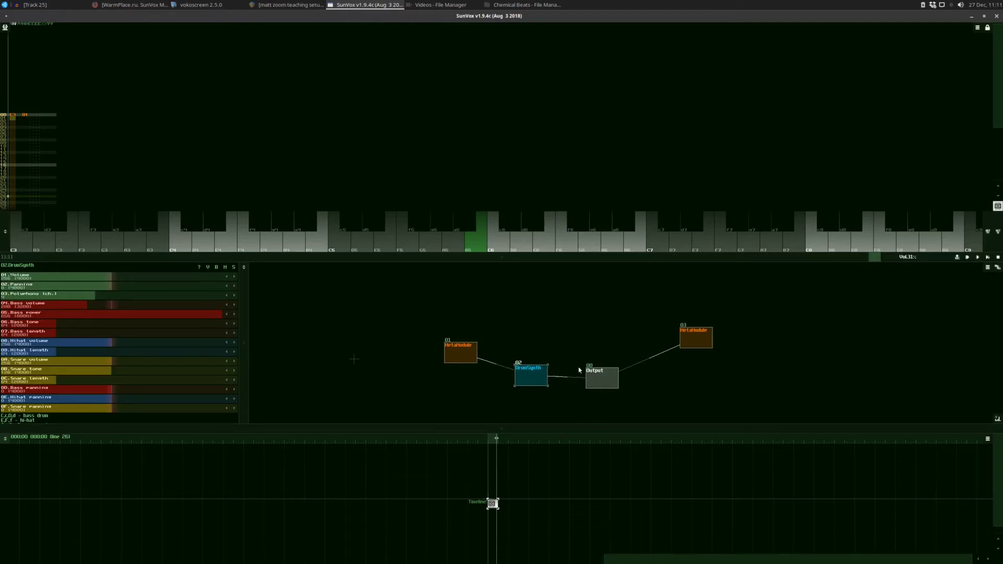
click(690, 336)
mouse_move(701, 342)
mouse_down()
mouse_move(655, 335)
mouse_move(701, 331)
mouse_move(689, 328)
mouse_up()
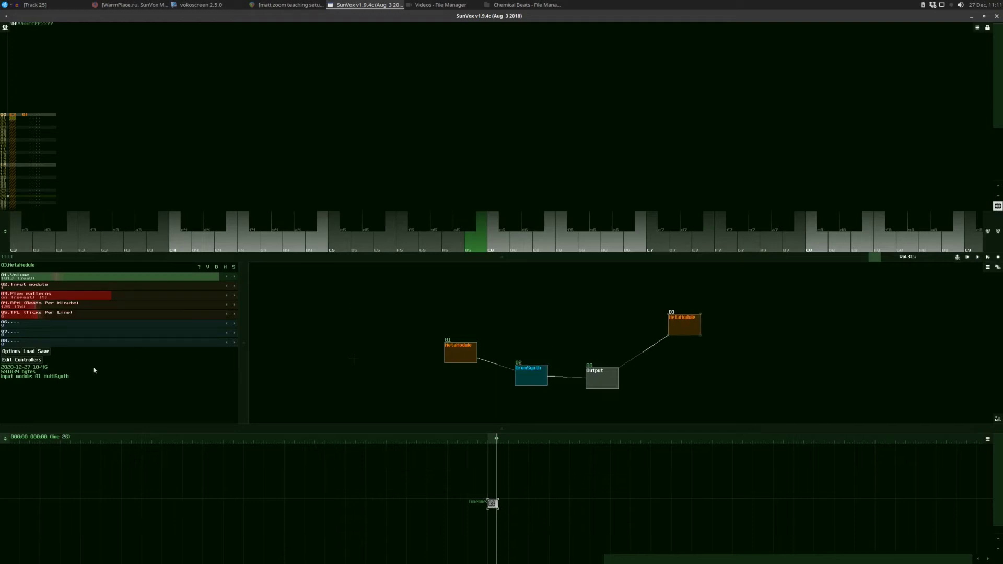
Enter MetaModule 03's inner project, reposition its Sampler, and drag the keyboard splitters upward.
click(7, 360)
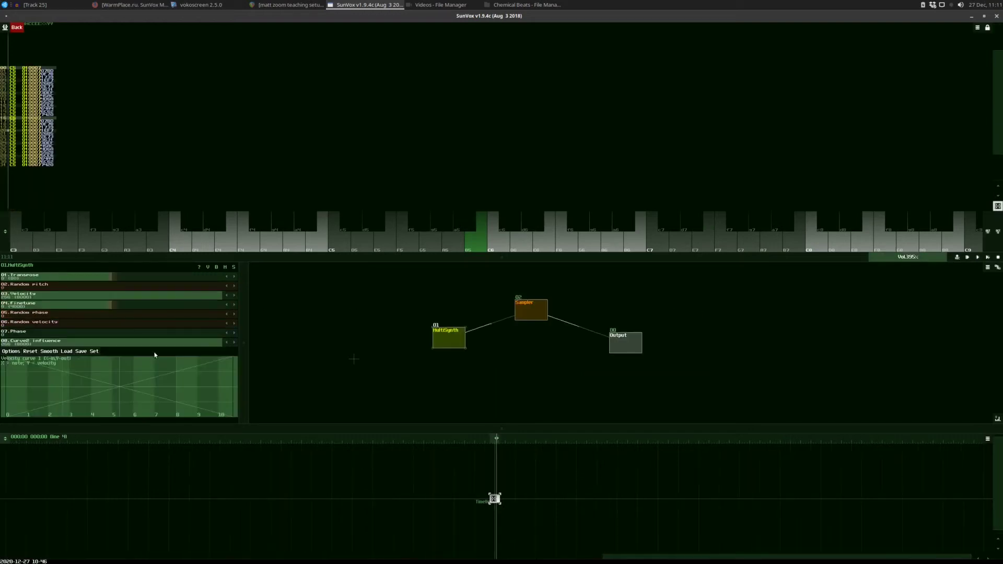
mouse_move(540, 299)
mouse_down()
mouse_move(528, 336)
mouse_move(540, 313)
mouse_up()
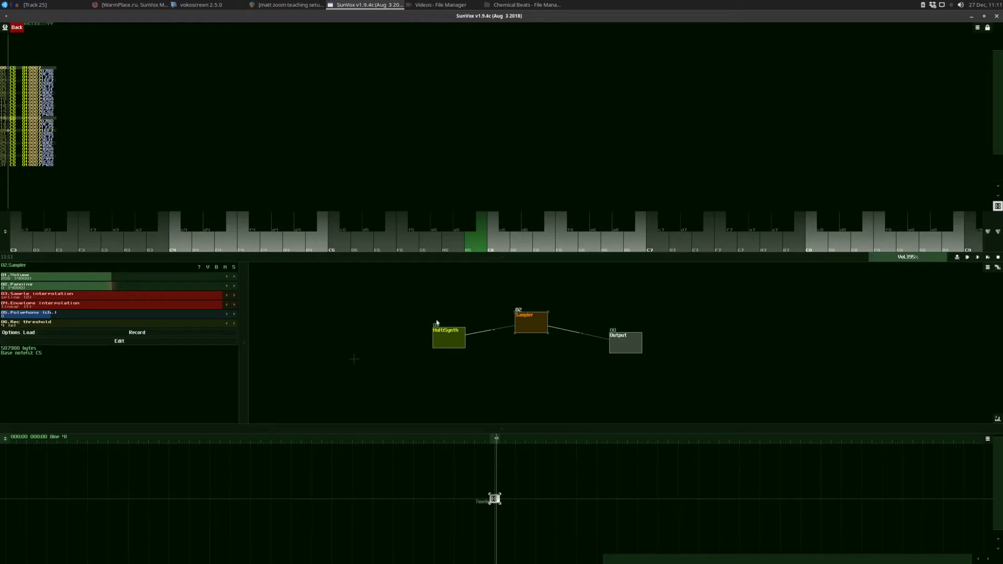
drag(528, 324, 524, 308)
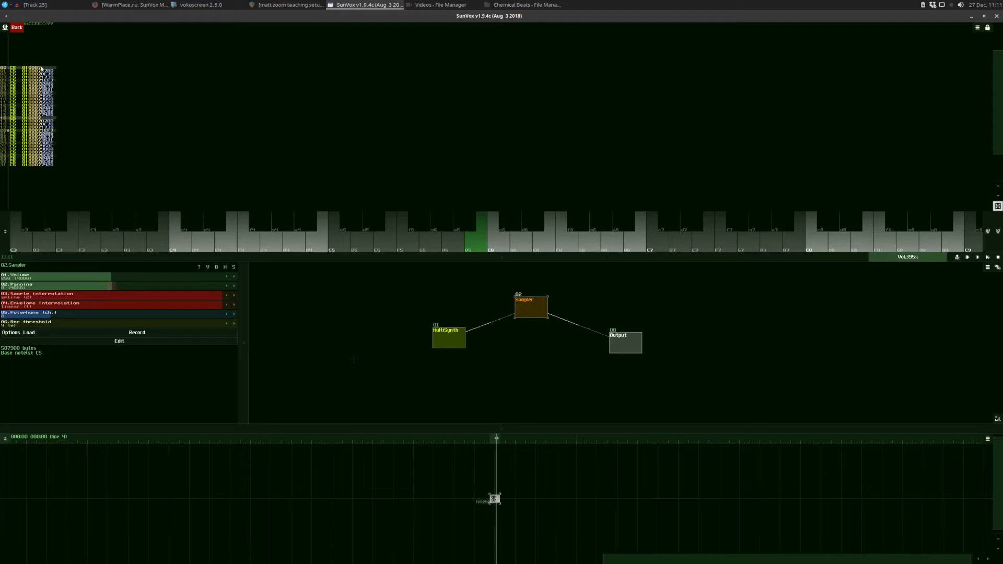
mouse_move(139, 258)
mouse_down()
mouse_move(142, 243)
mouse_move(200, 284)
mouse_move(146, 309)
mouse_move(152, 256)
mouse_up()
mouse_move(537, 304)
mouse_down()
mouse_move(537, 325)
mouse_move(538, 316)
mouse_move(511, 314)
mouse_move(544, 310)
mouse_up()
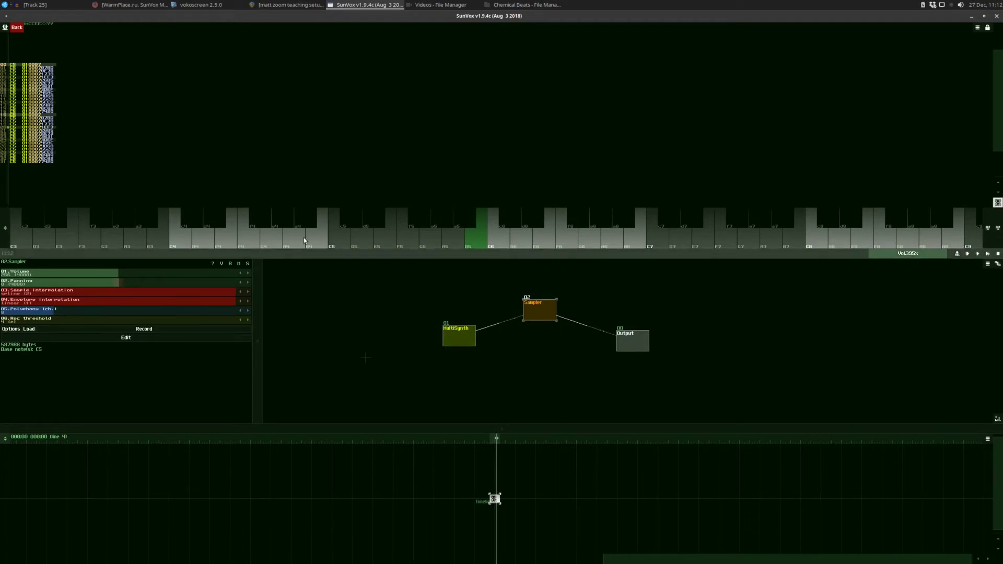
drag(305, 254, 315, 230)
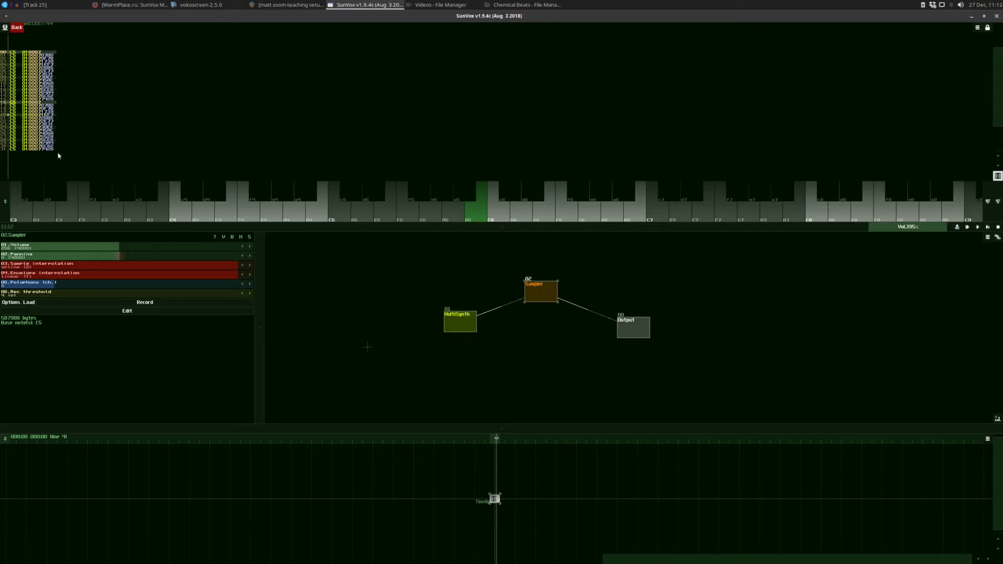
Play C6, A6, C7, D6 and C6 through the Sampler, then move MultiSynth up-left.
click(495, 218)
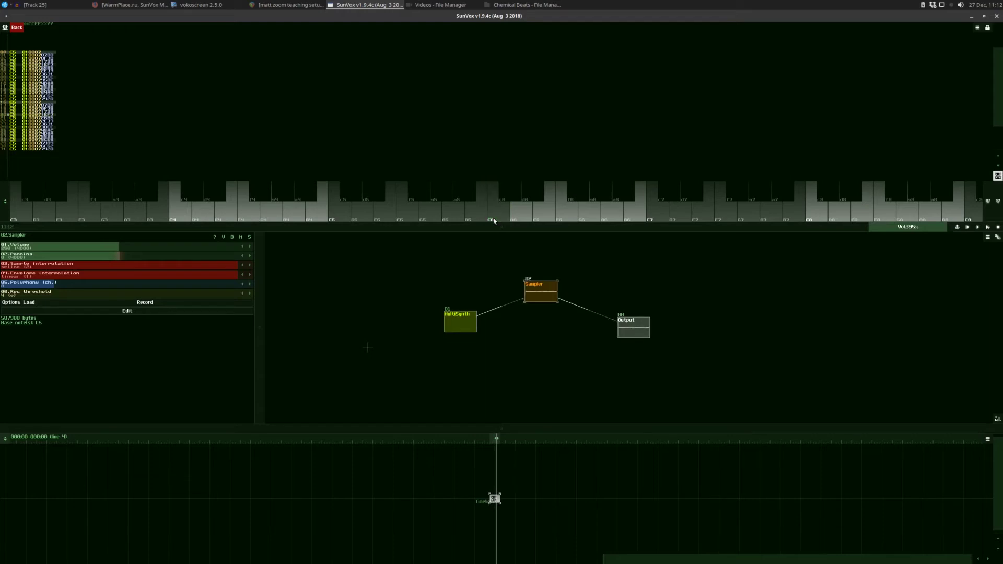
click(494, 218)
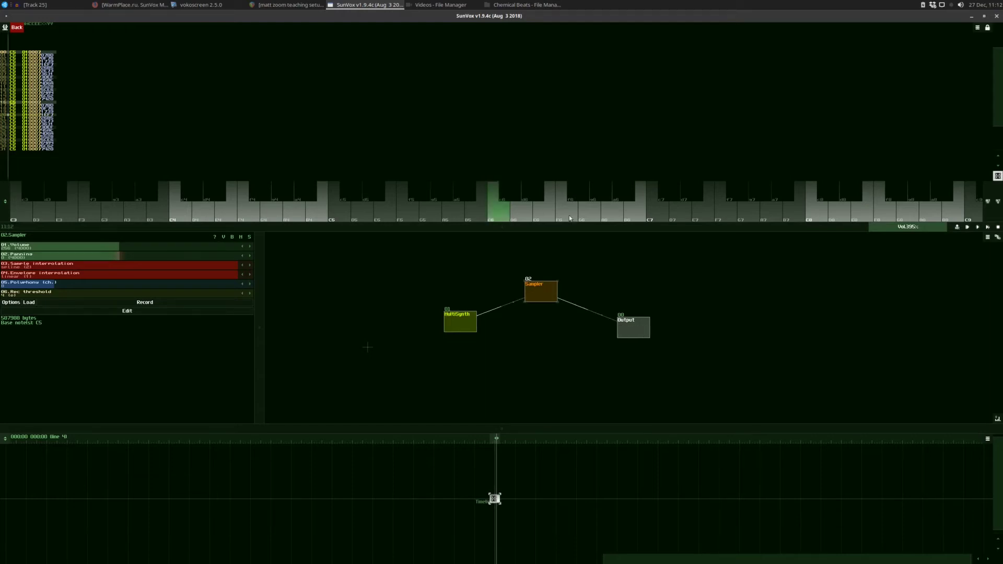
click(614, 220)
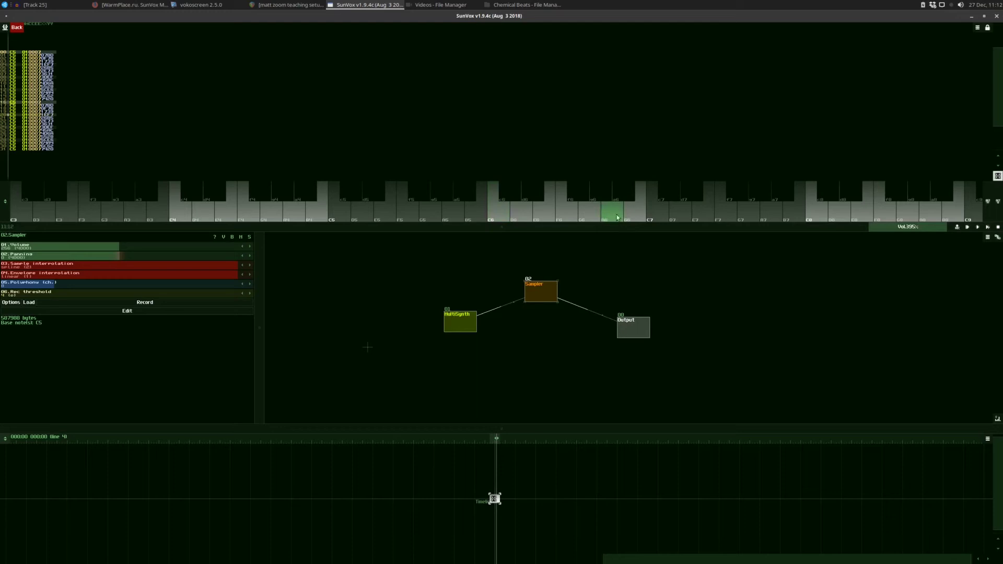
click(653, 220)
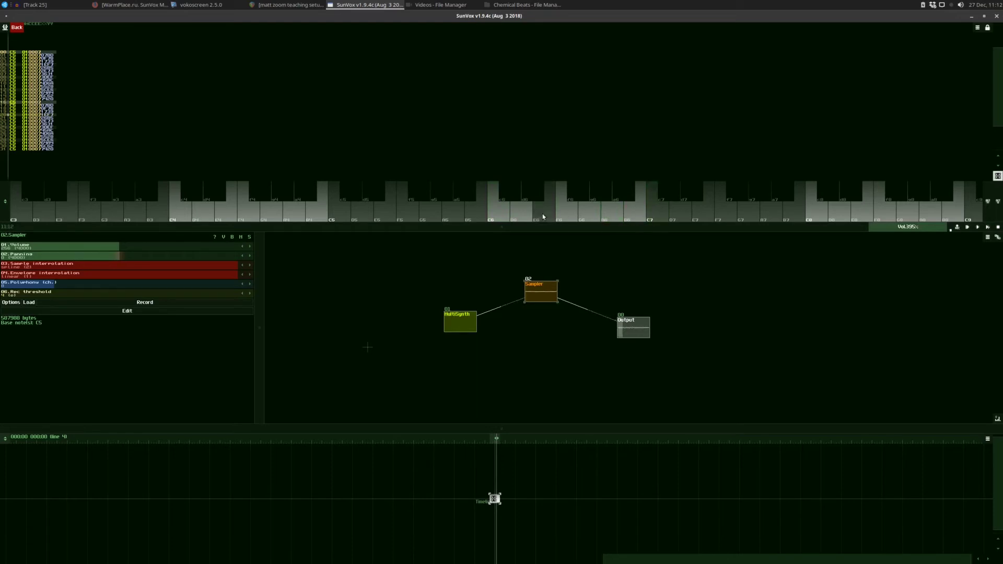
click(522, 214)
click(497, 213)
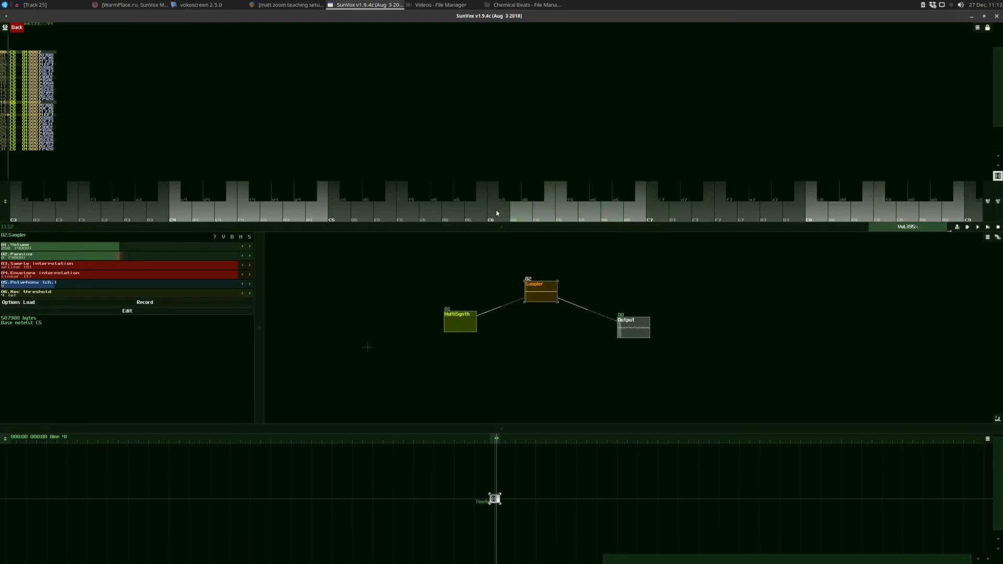
drag(462, 324, 435, 313)
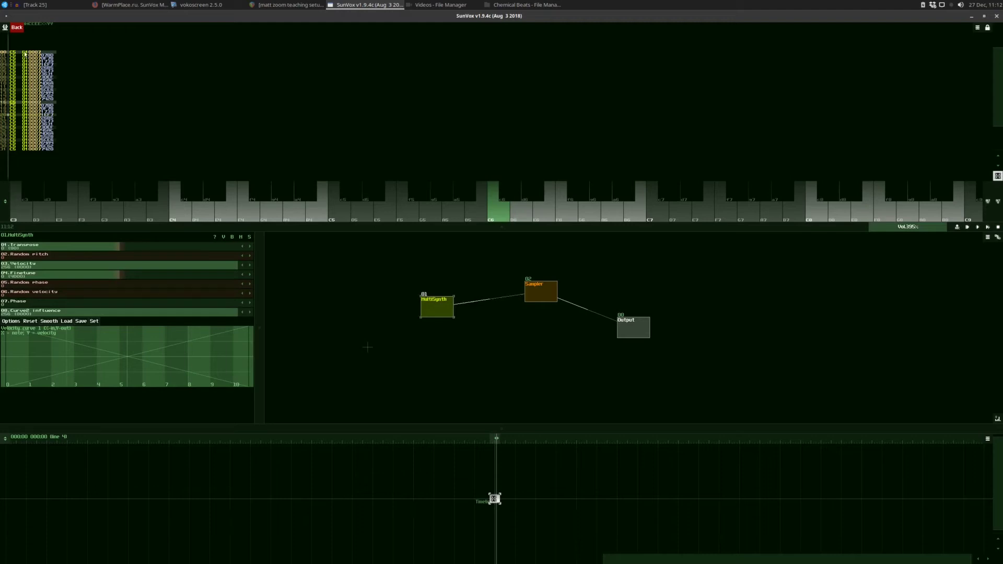
Shift the inner MultiSynth and Sampler, go back to the main graph, and slide MetaModule 03 toward Output.
mouse_move(436, 310)
mouse_down()
mouse_move(426, 310)
mouse_move(449, 305)
mouse_up()
drag(545, 294, 521, 296)
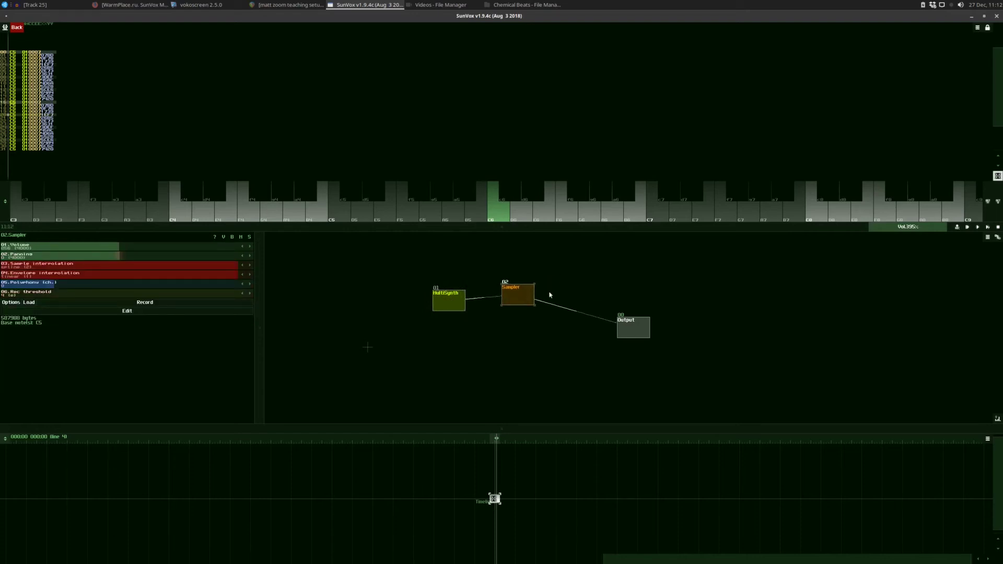
click(436, 305)
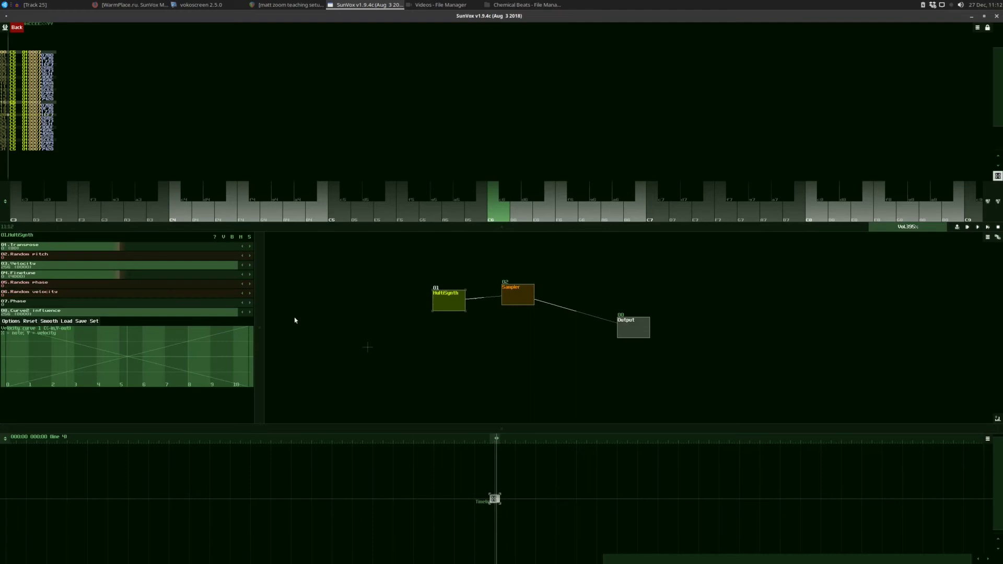
click(16, 28)
drag(693, 308, 636, 311)
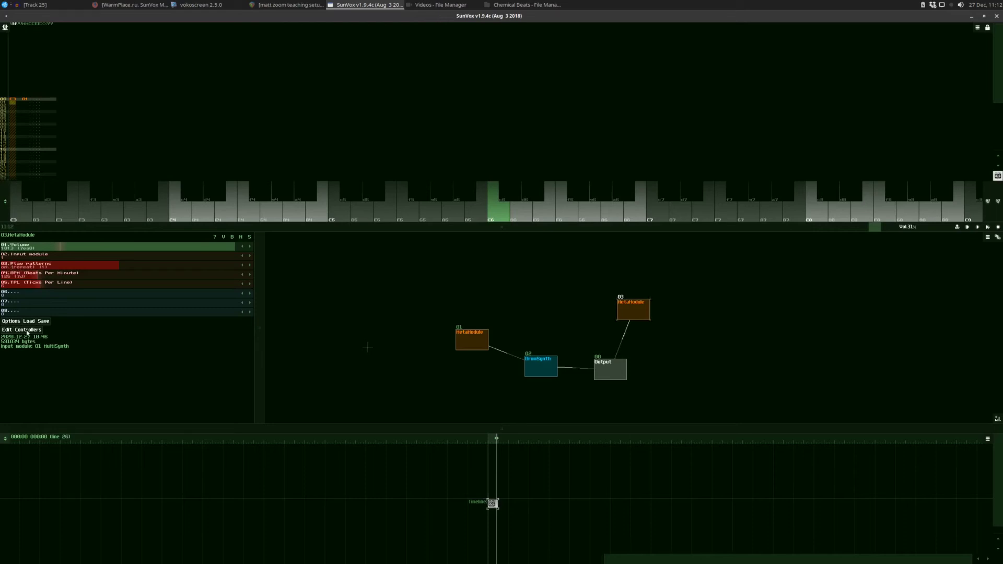
Dismiss the MetaModule options list unchanged, nudge MetaModule 03 up-left, and play C6.
click(10, 322)
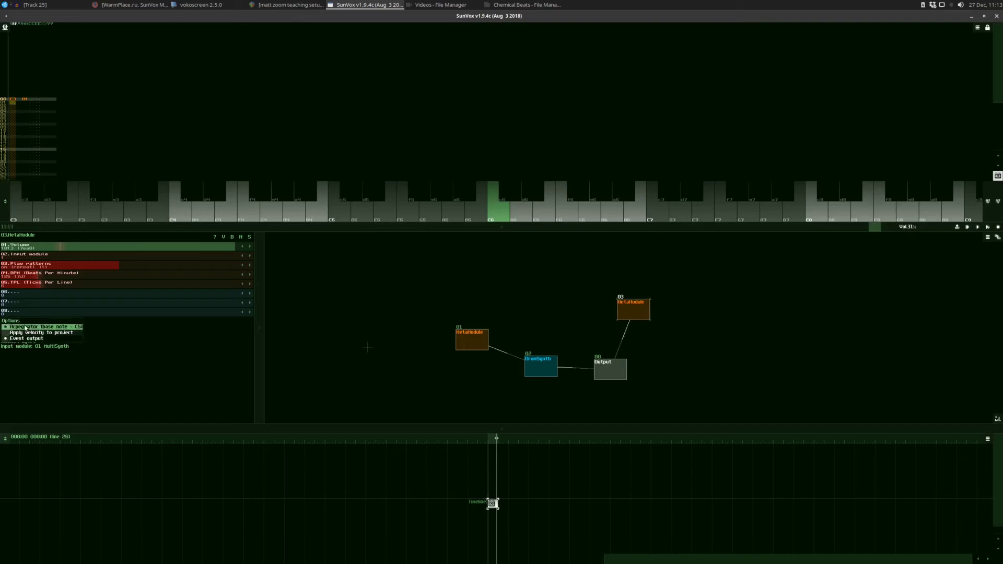
click(428, 278)
drag(641, 310, 630, 304)
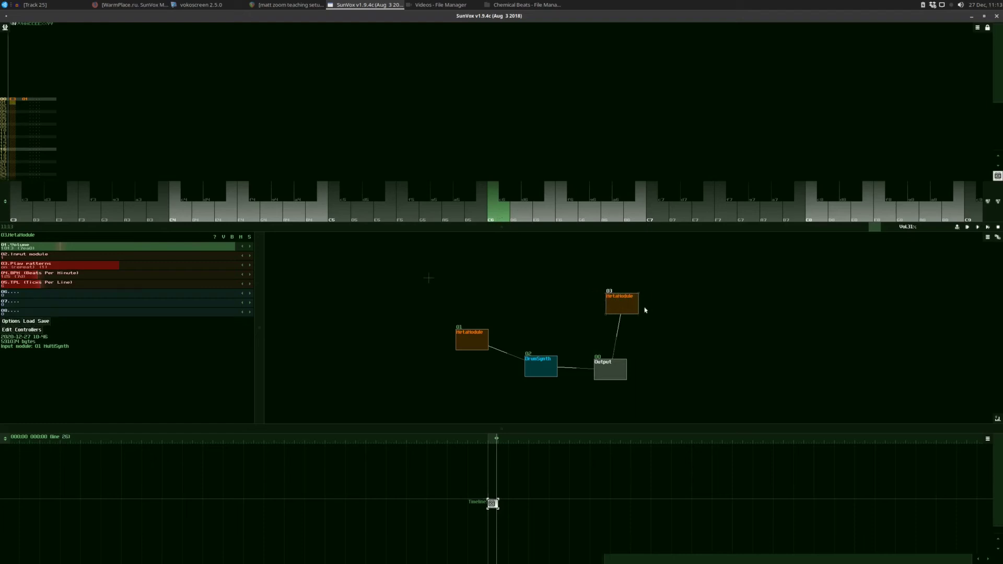
click(496, 217)
Play C6 and C7, then move MetaModule 01 and DrumSynth up and left.
click(496, 214)
click(650, 213)
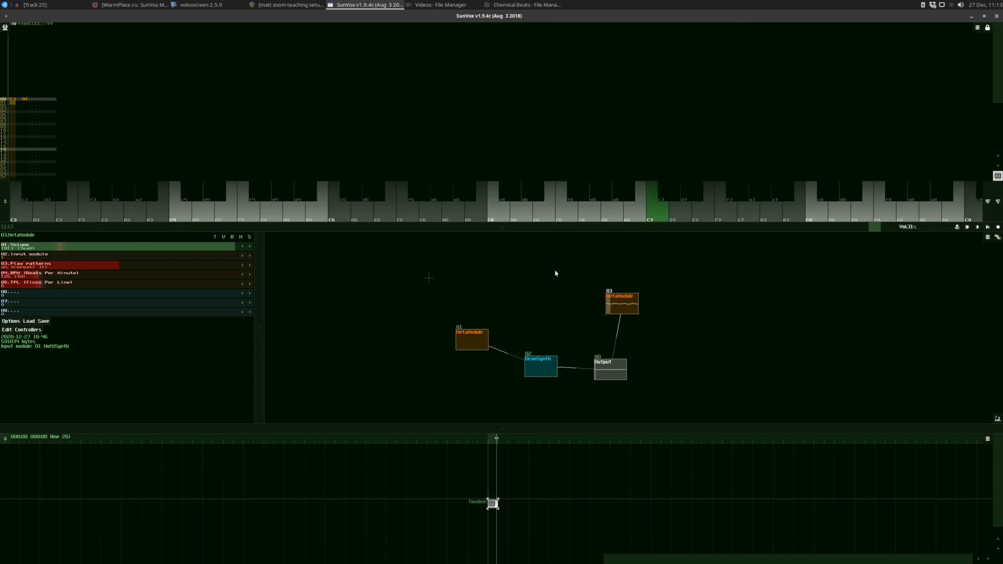
drag(469, 348, 447, 334)
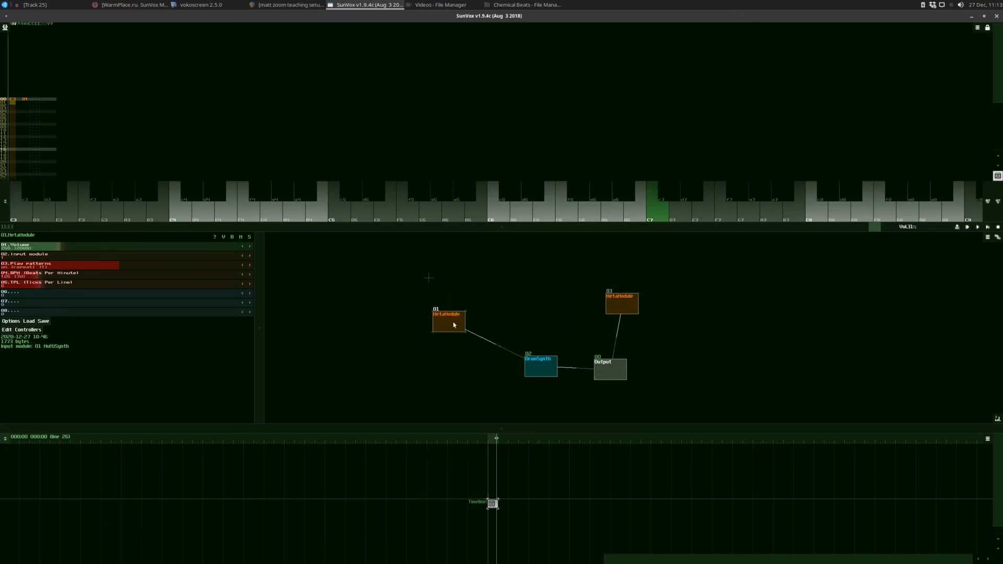
drag(540, 364, 524, 345)
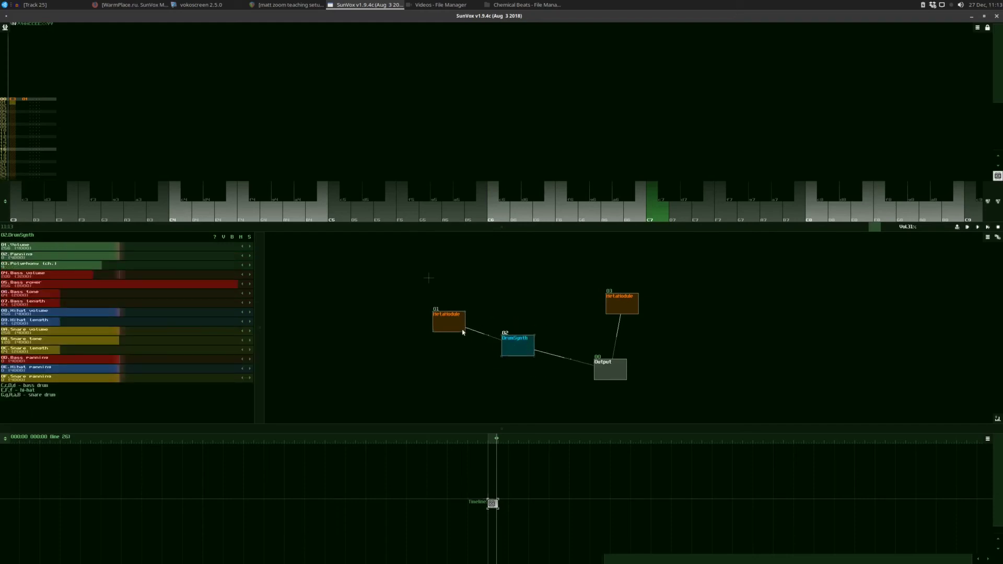
Inside MetaModule 01's project, move MultiSynth closer to Output and return to the main project.
click(450, 325)
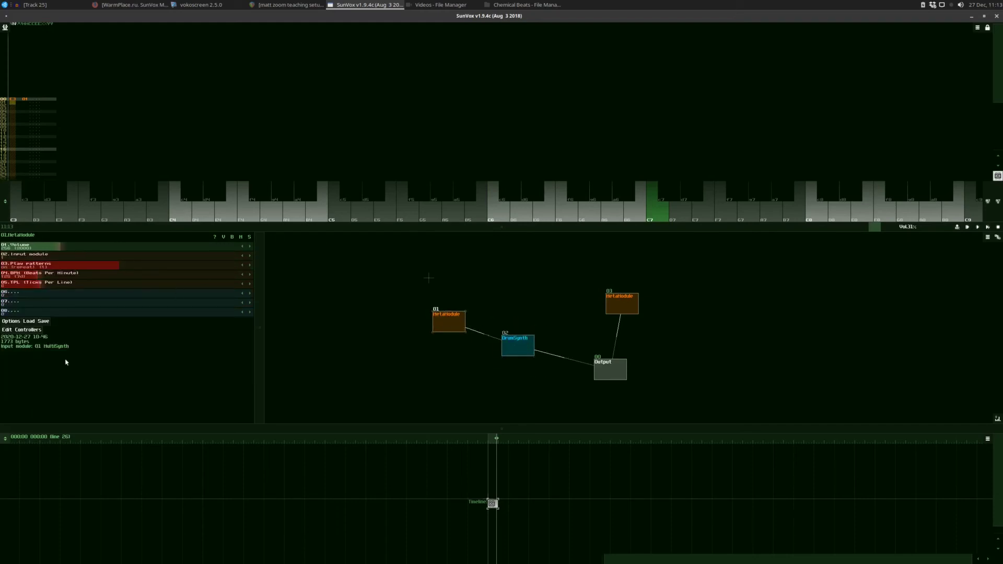
click(9, 331)
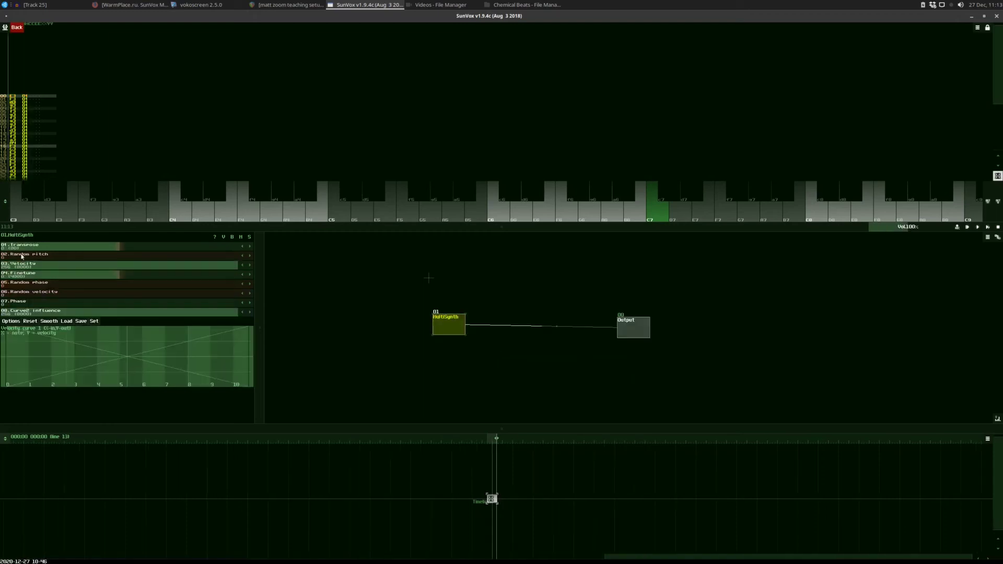
drag(447, 326, 486, 326)
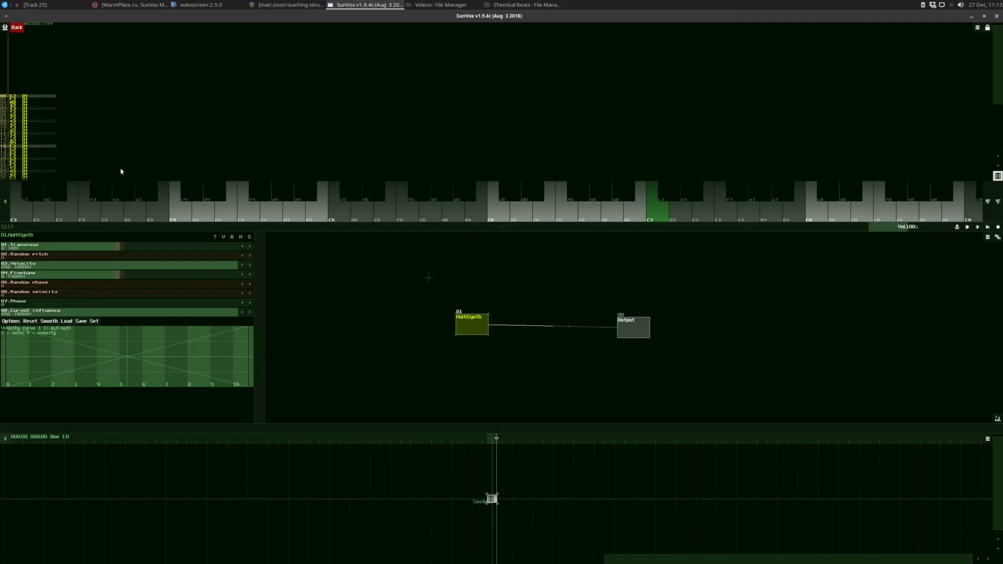
click(16, 27)
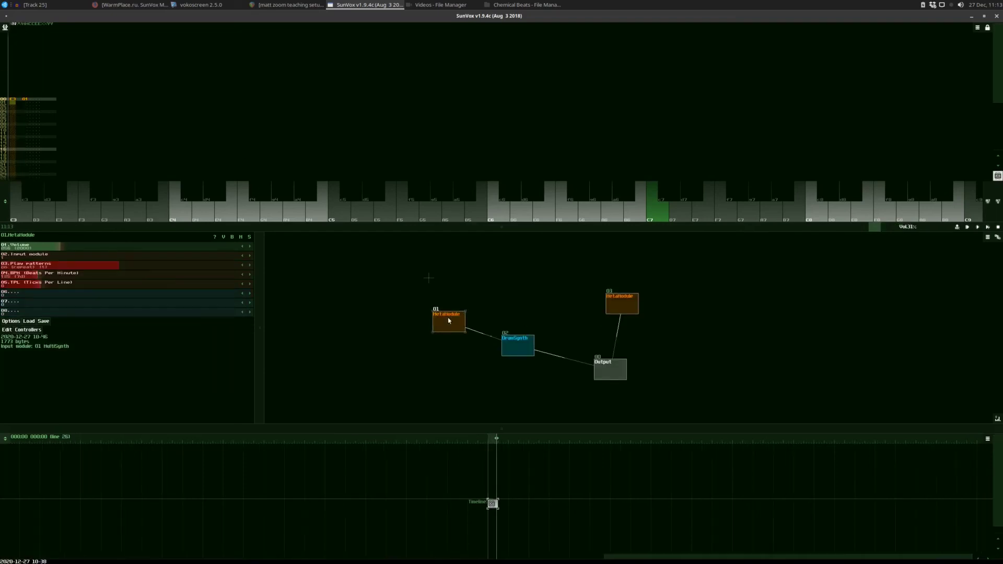
Play C6 twice and slide MetaModule 01 progressively further left, keeping its link to DrumSynth.
drag(453, 315, 453, 318)
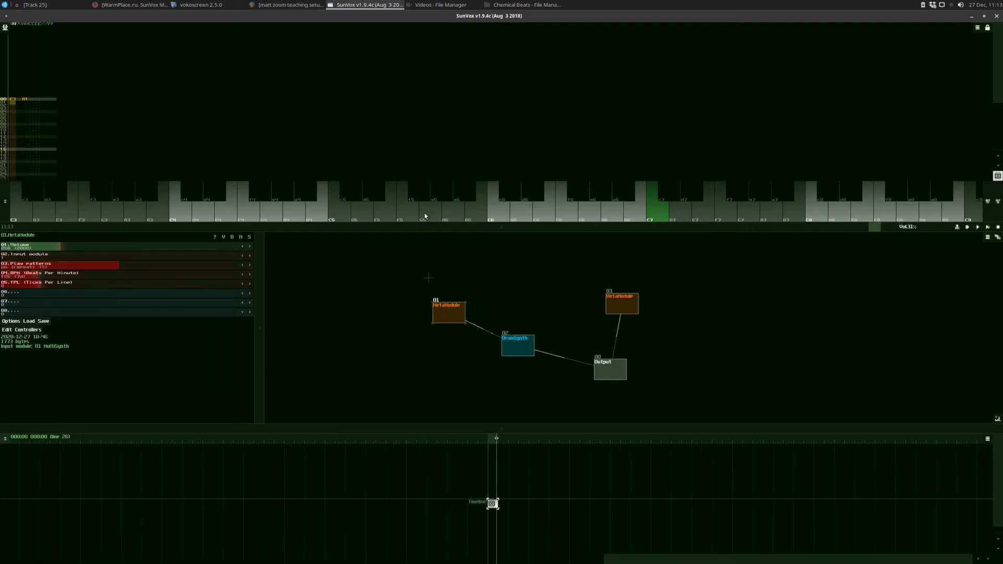
click(499, 213)
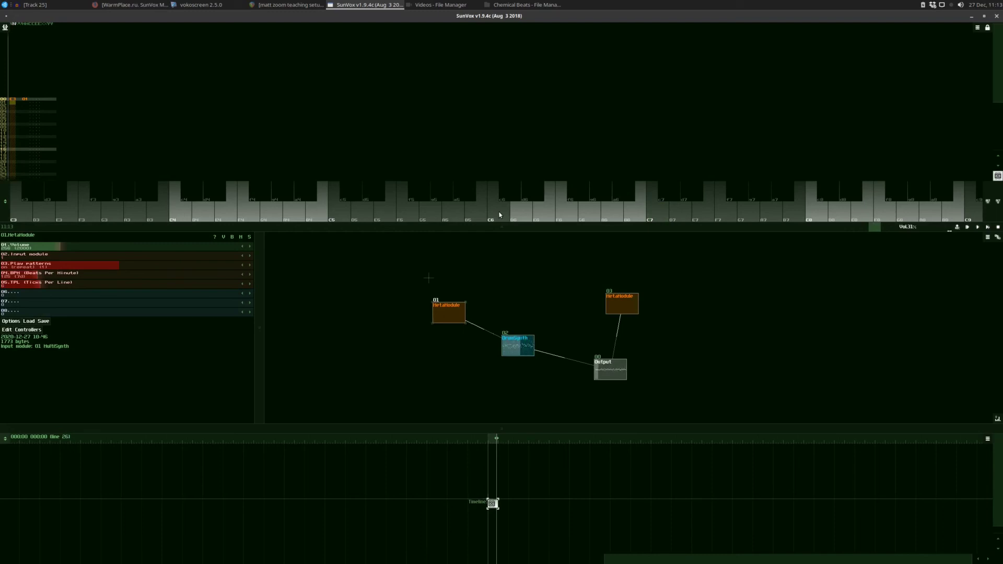
click(500, 214)
mouse_move(458, 318)
mouse_down()
mouse_move(461, 297)
mouse_move(448, 323)
mouse_up()
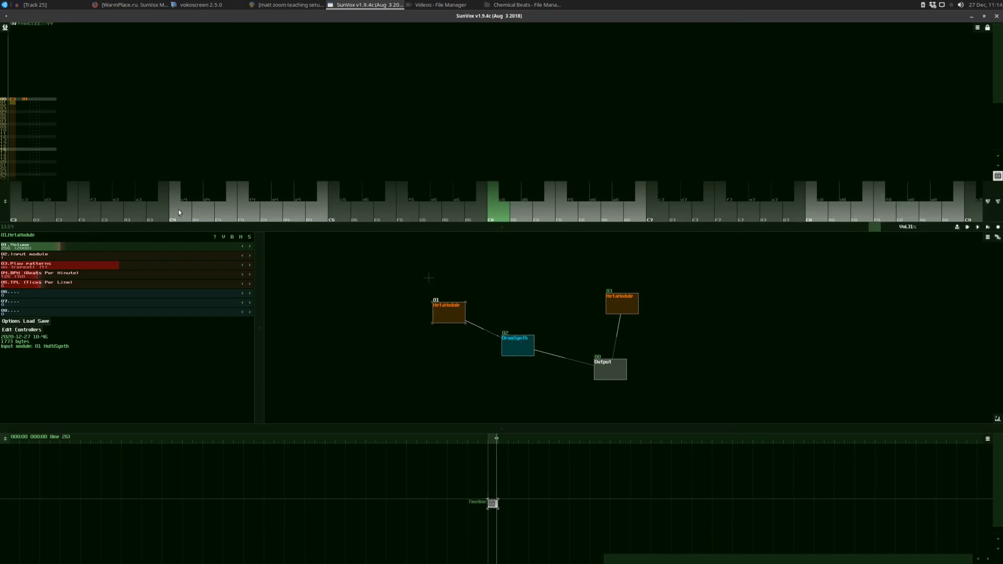
drag(448, 312, 424, 313)
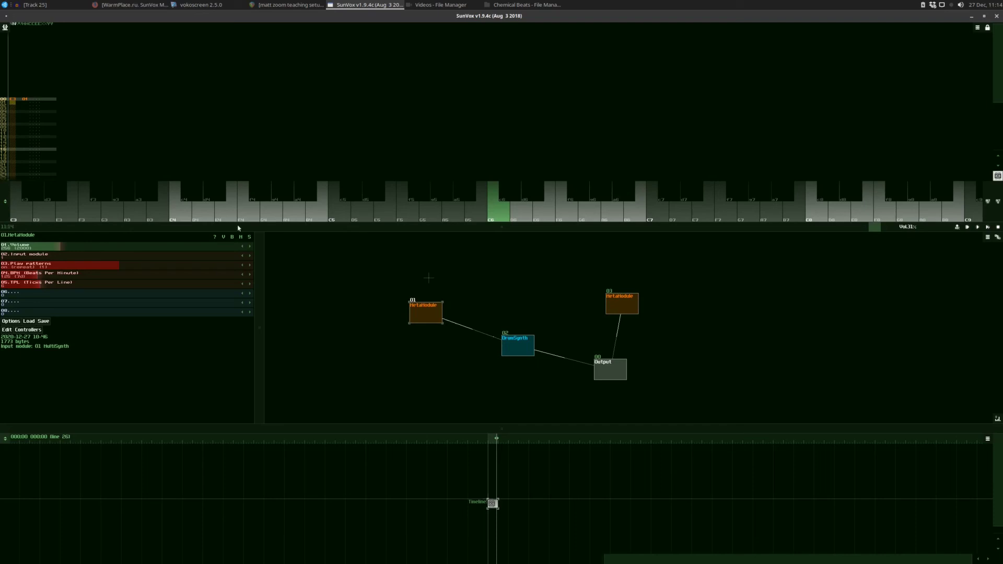
drag(430, 312, 407, 318)
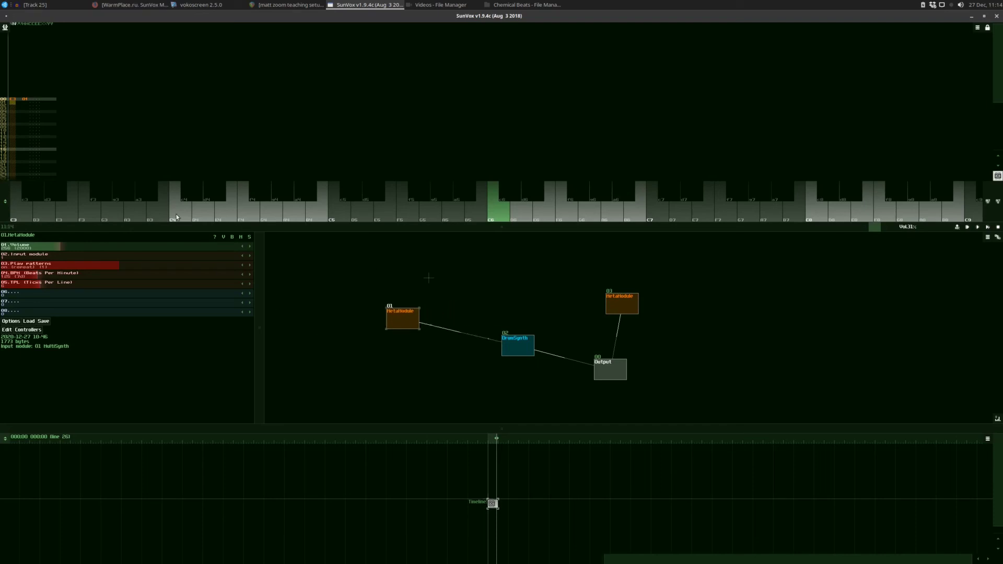